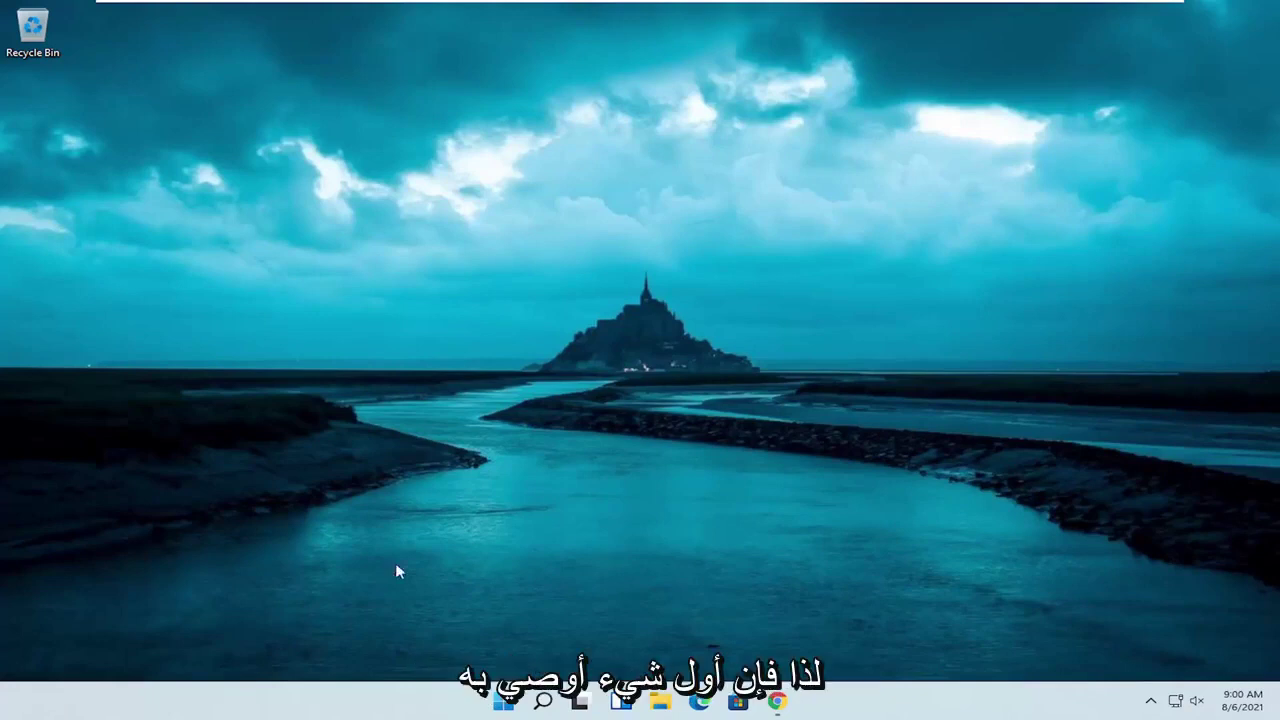
Search 'msconfig', open System Configuration and show its Boot tab
left_click(541, 704)
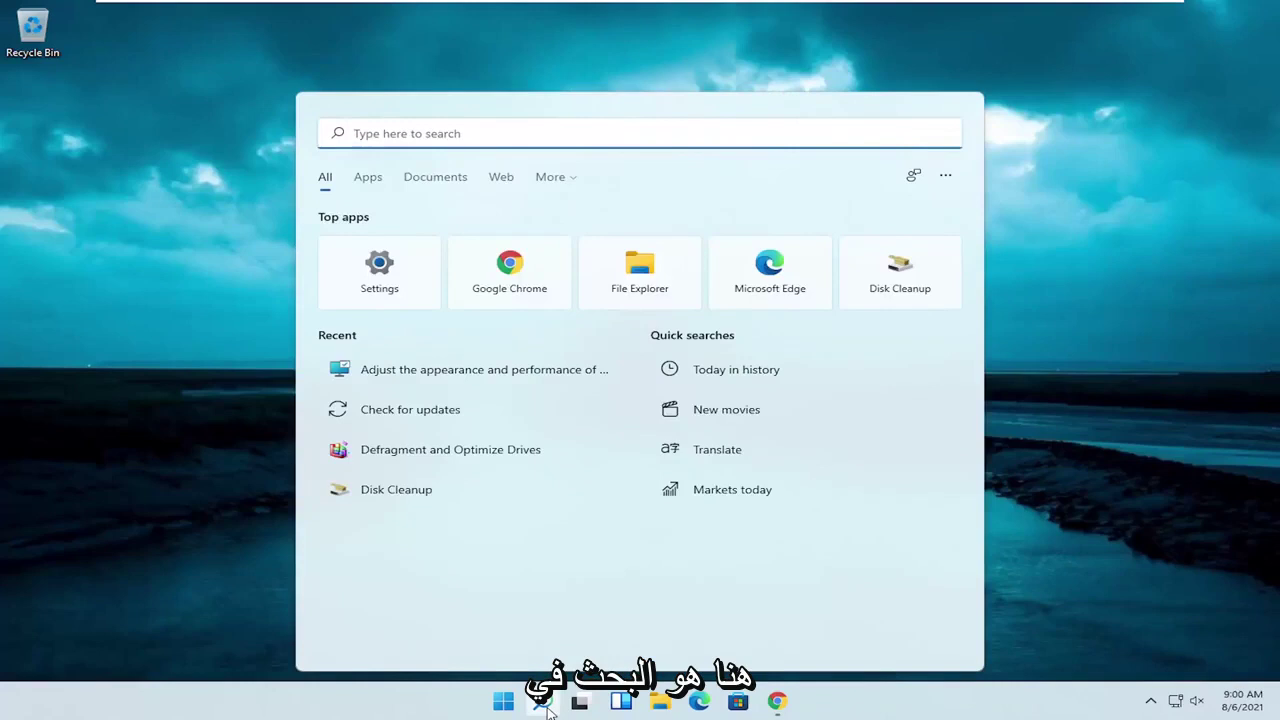
type("msconfig")
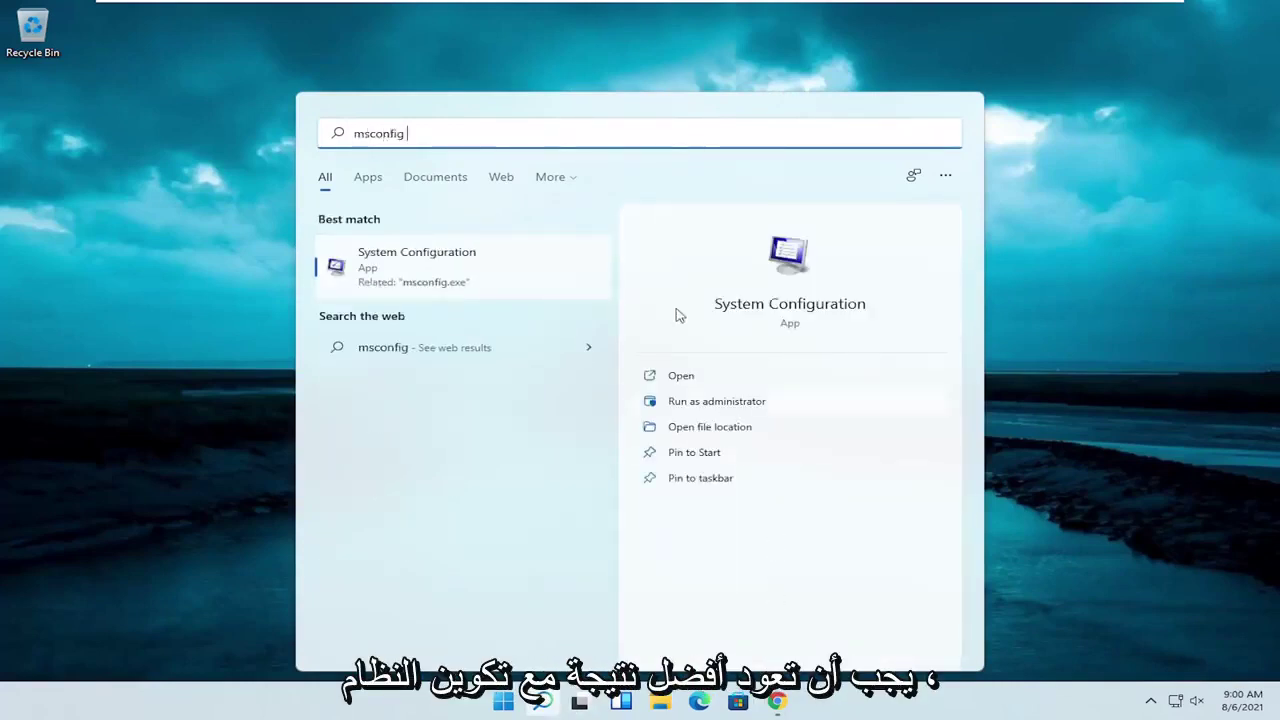
left_click(440, 275)
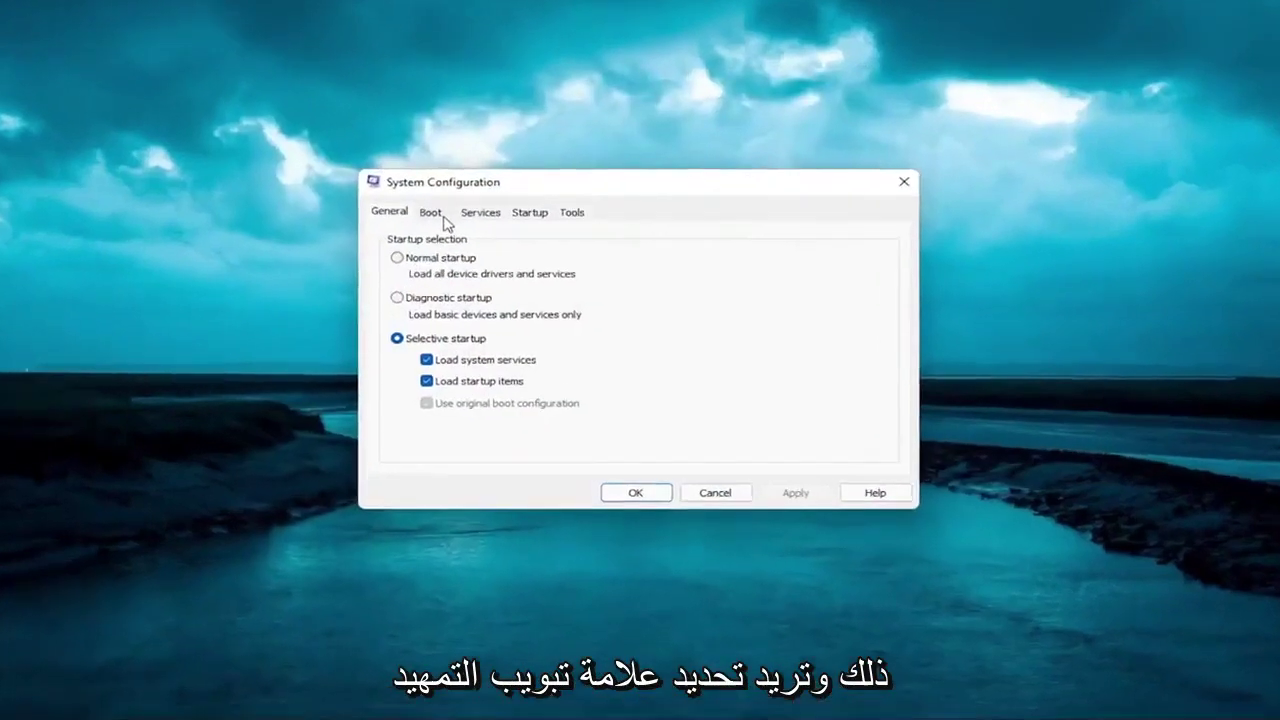
left_click(440, 215)
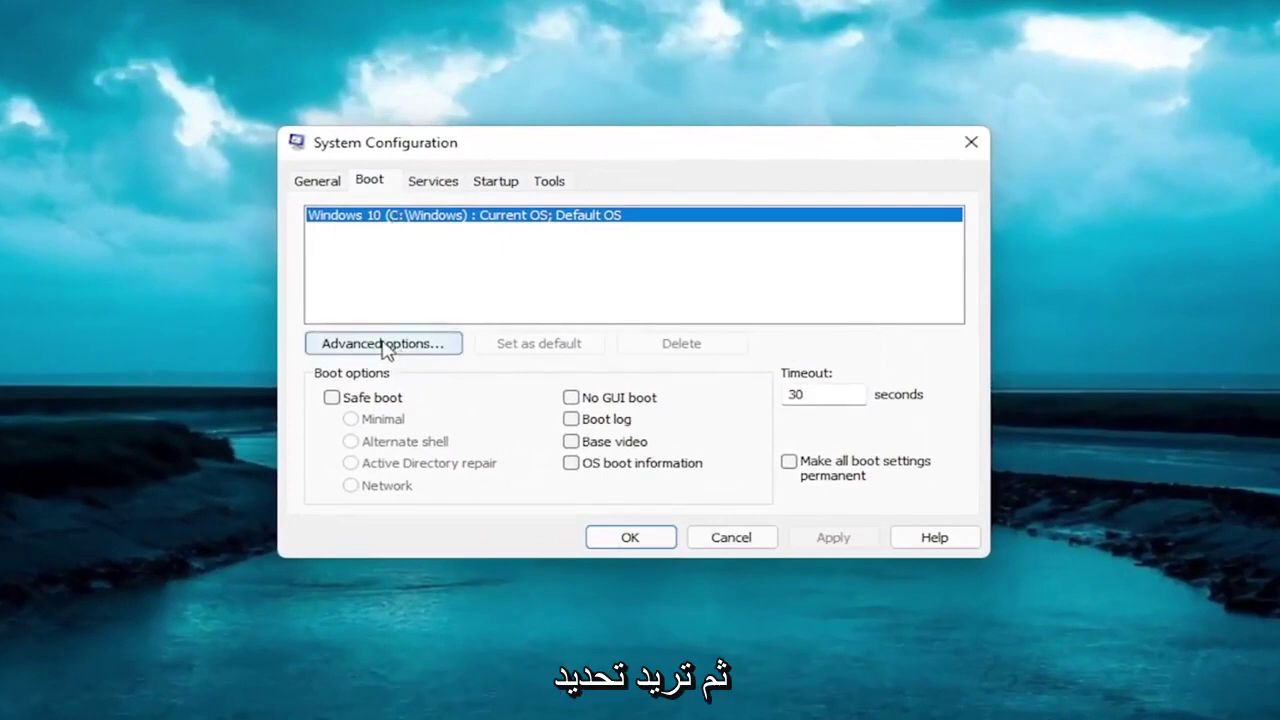
In BOOT Advanced Options, limit processors to 2 and enable maximum memory at 4096
left_click(390, 343)
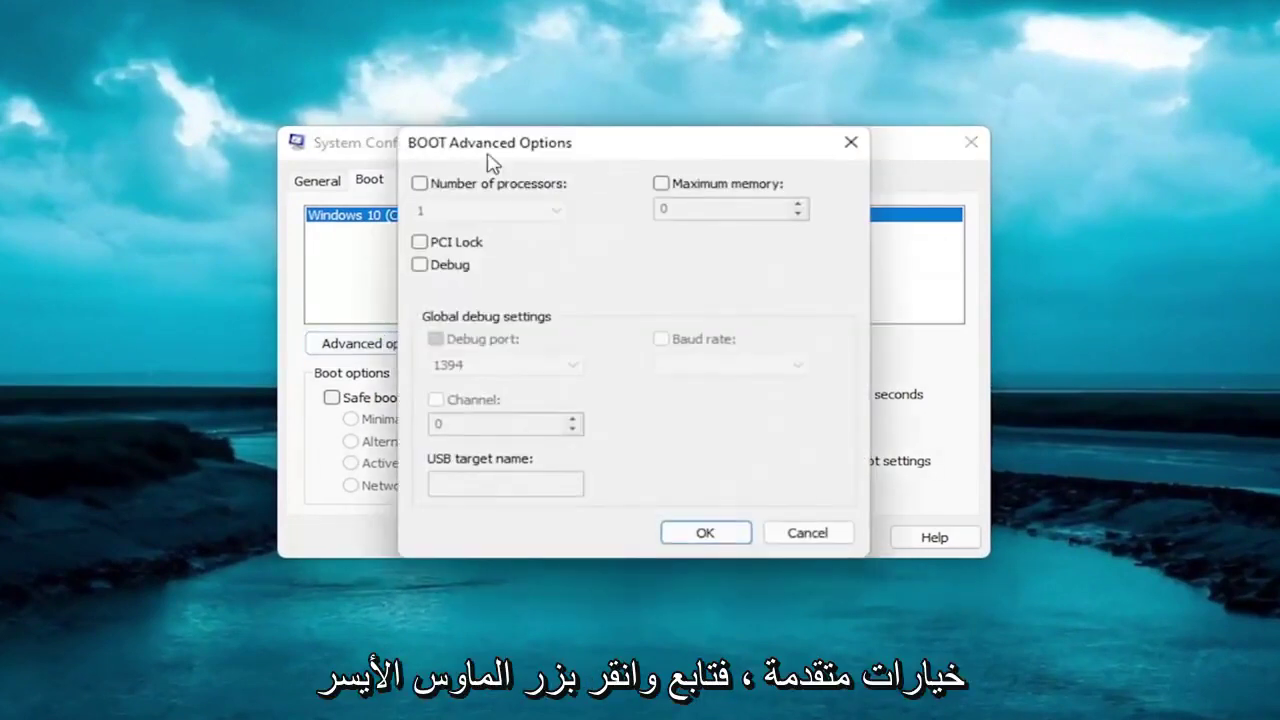
left_click(420, 184)
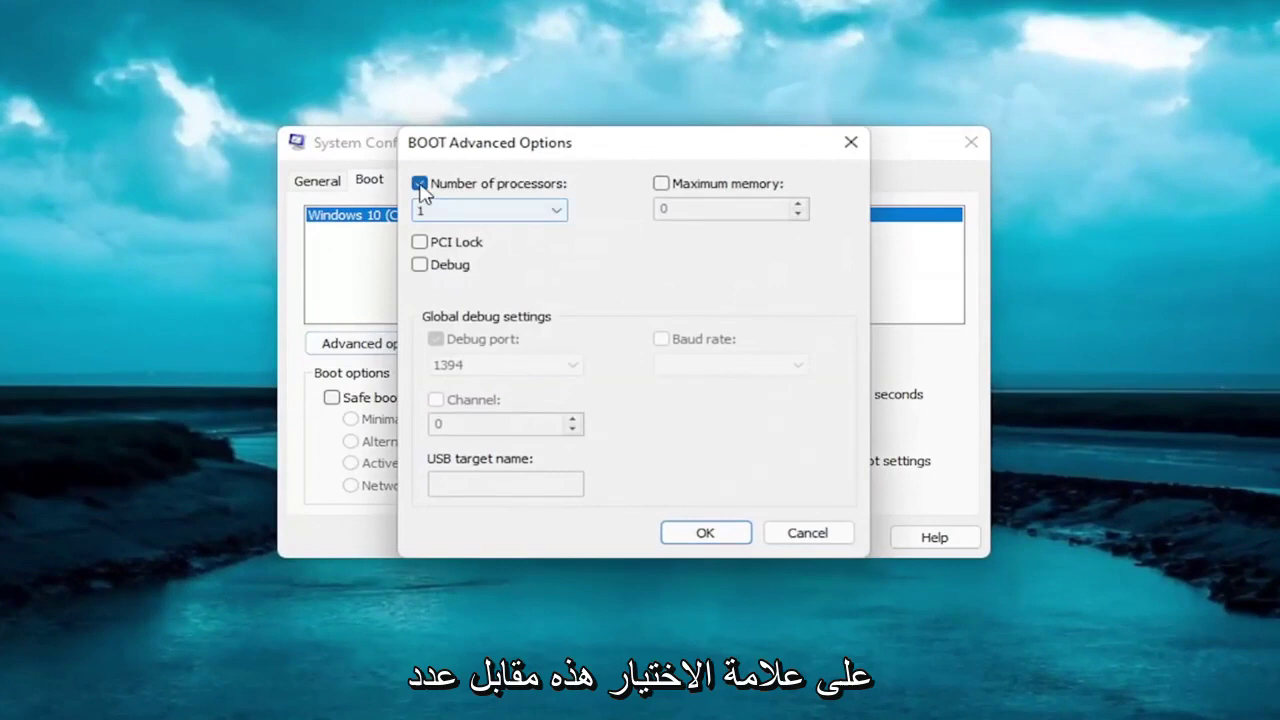
left_click(557, 215)
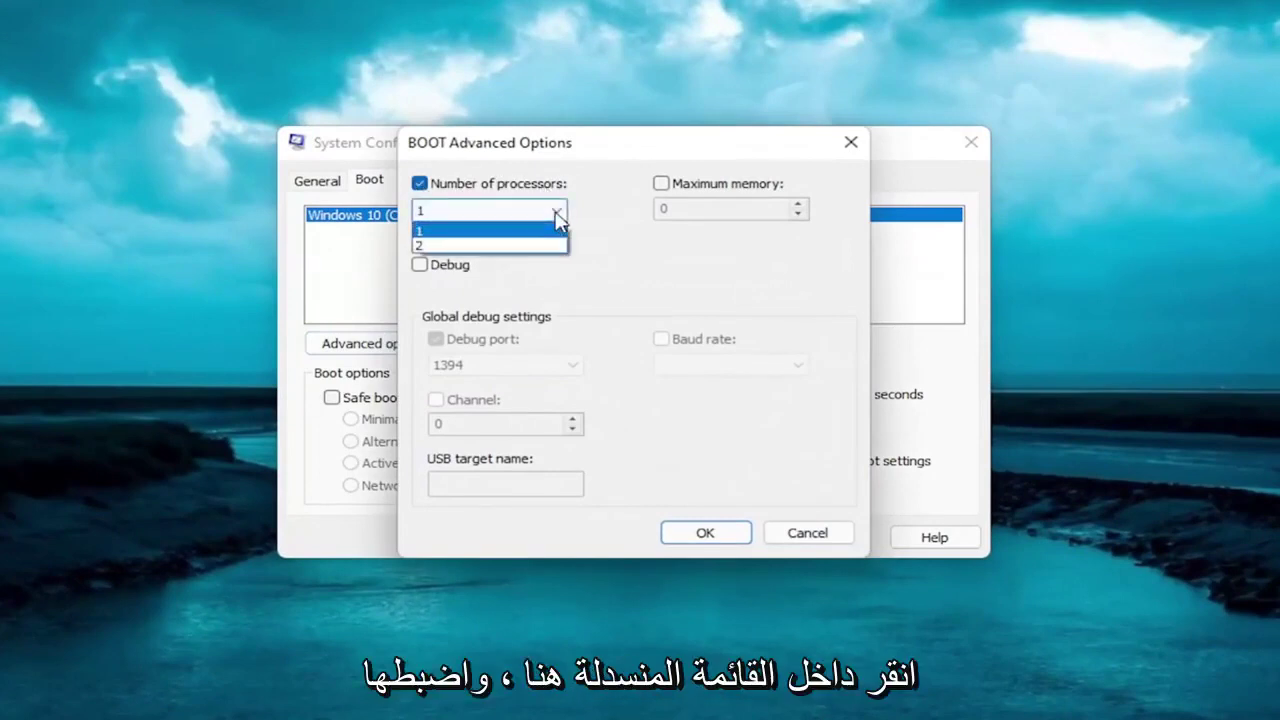
left_click(498, 246)
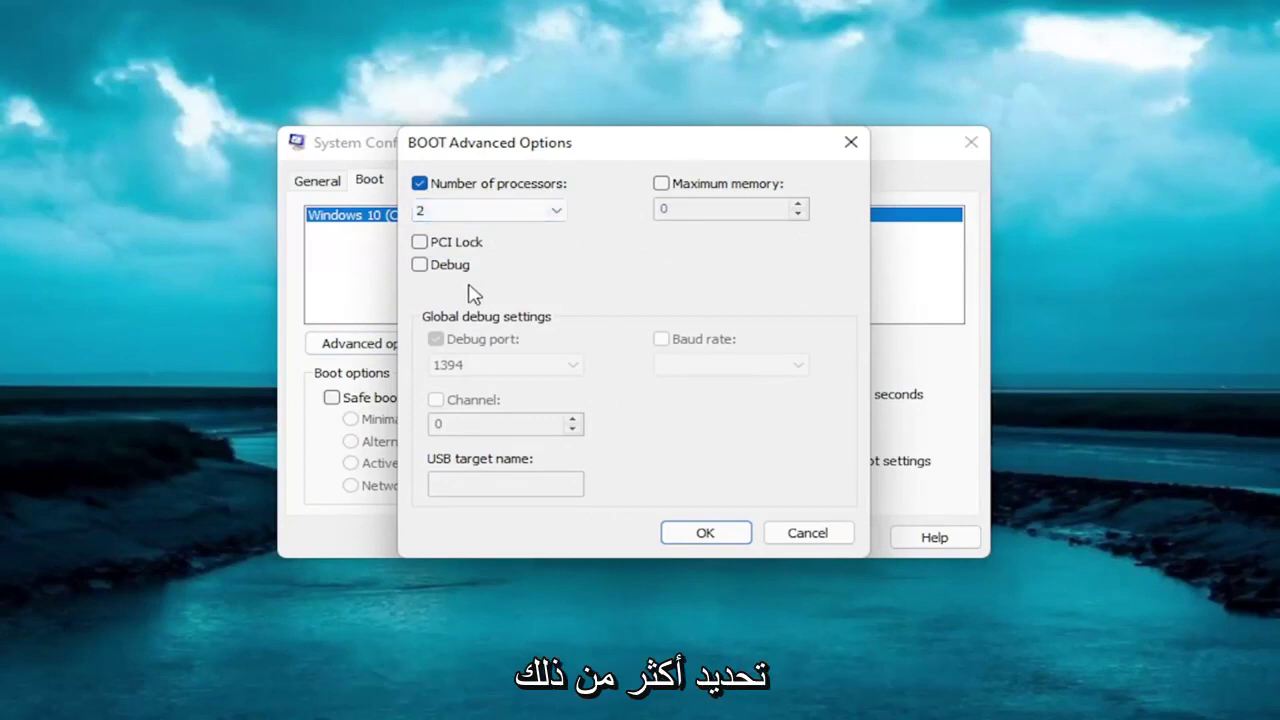
left_click(661, 184)
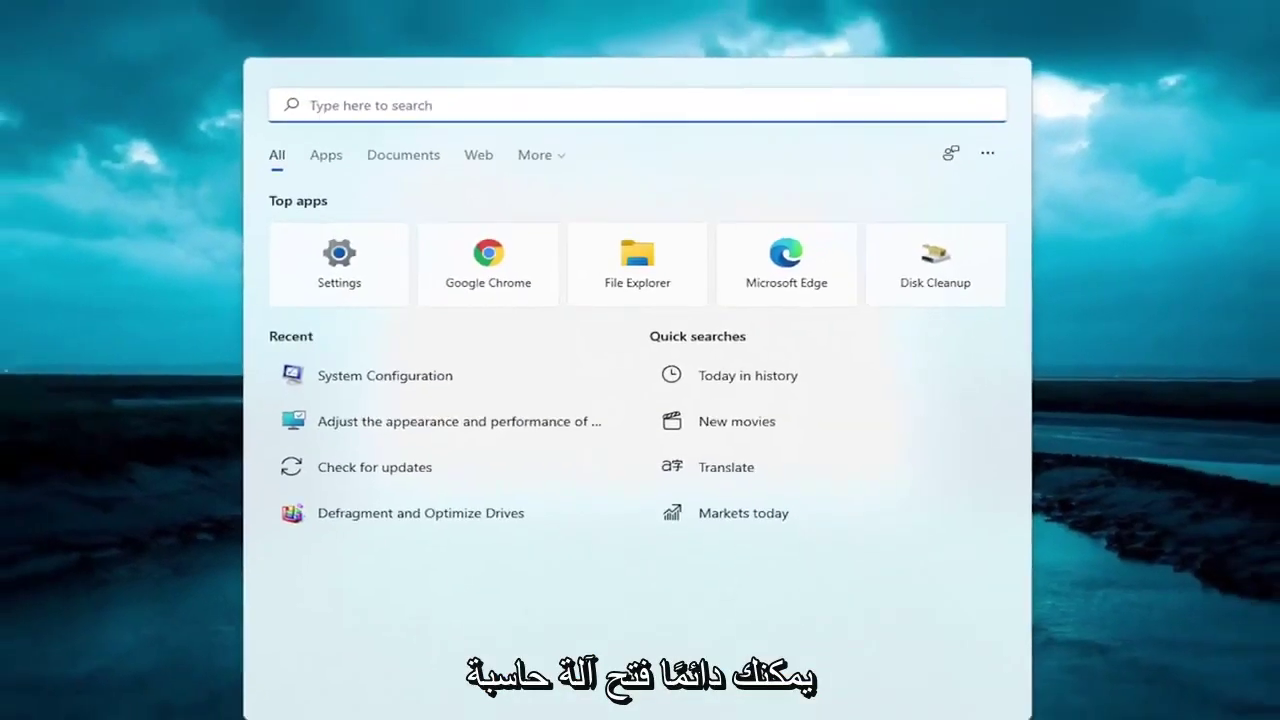
Launch Calculator and compute 1024 × 8, then multiply the result by 2
type("calc")
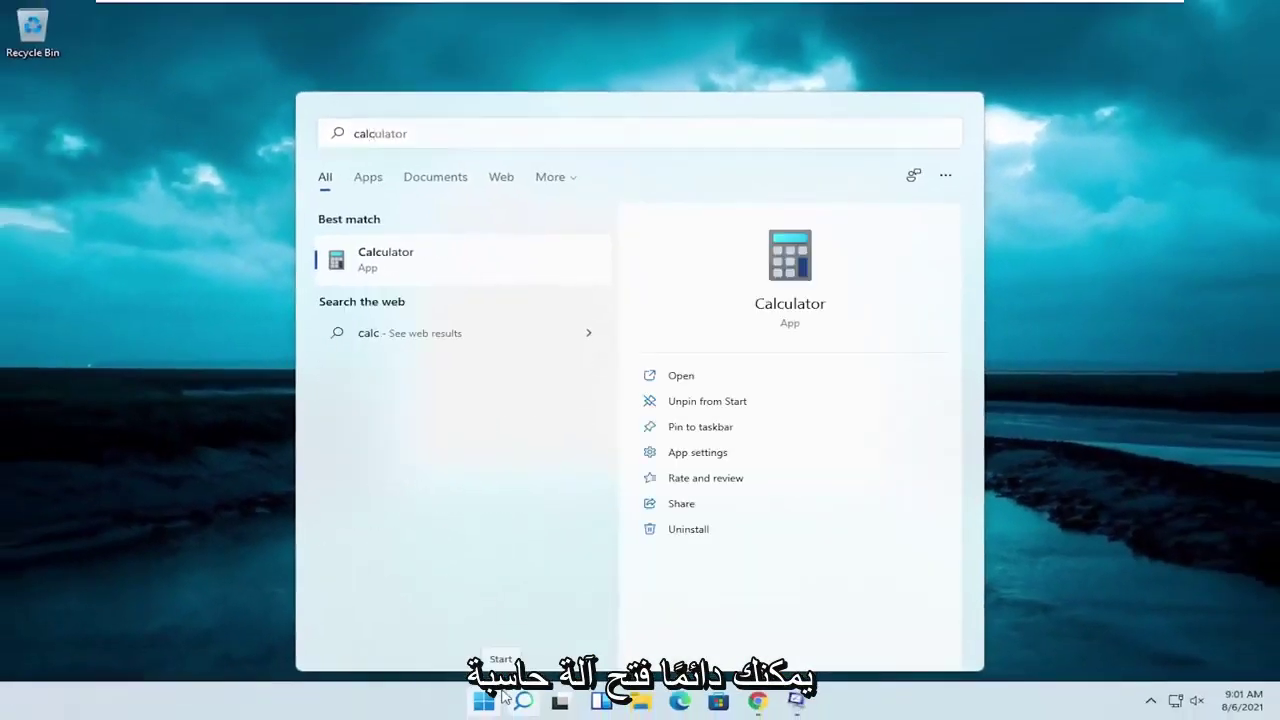
key("Return")
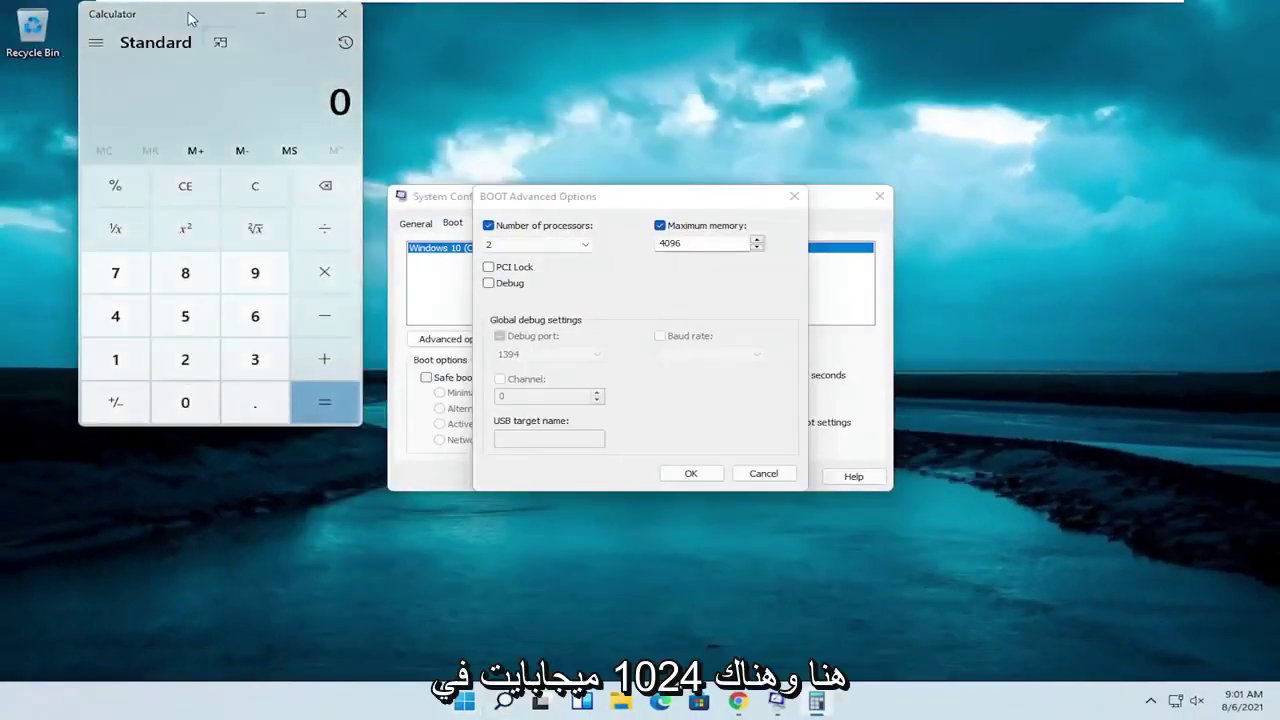
left_click_drag(190, 18, 509, 126)
type("1024")
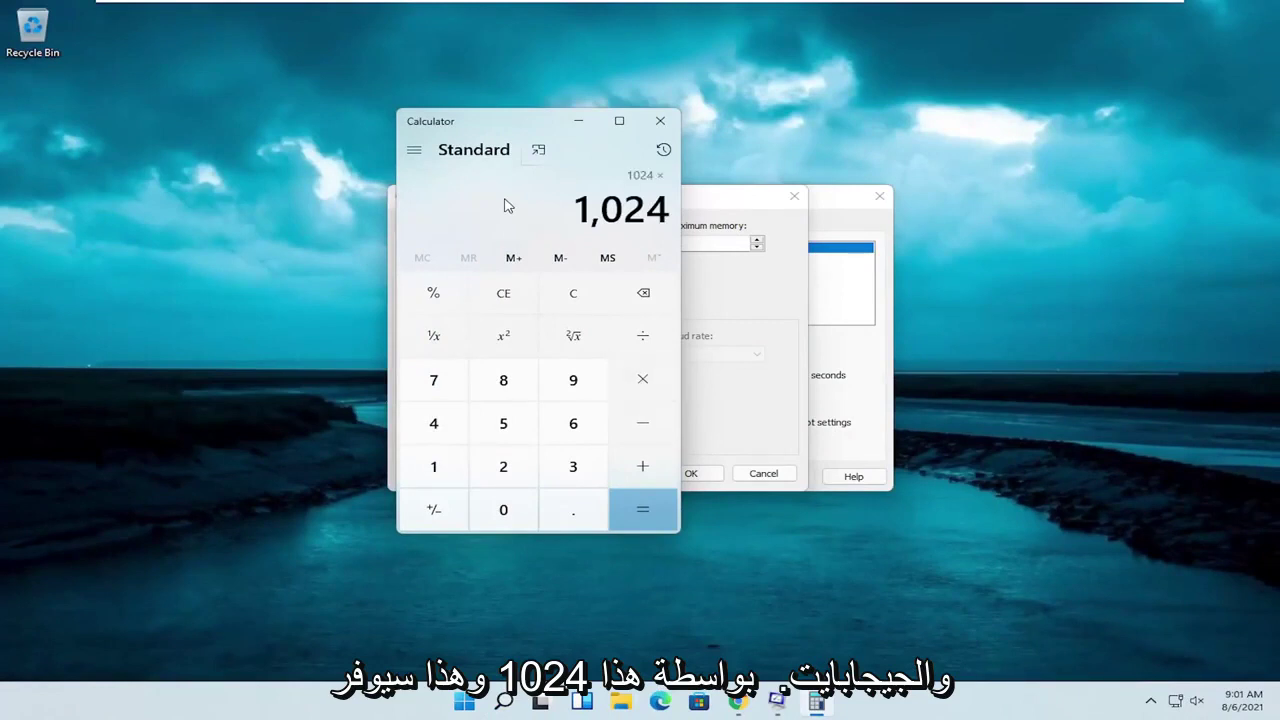
type("8")
key("Return")
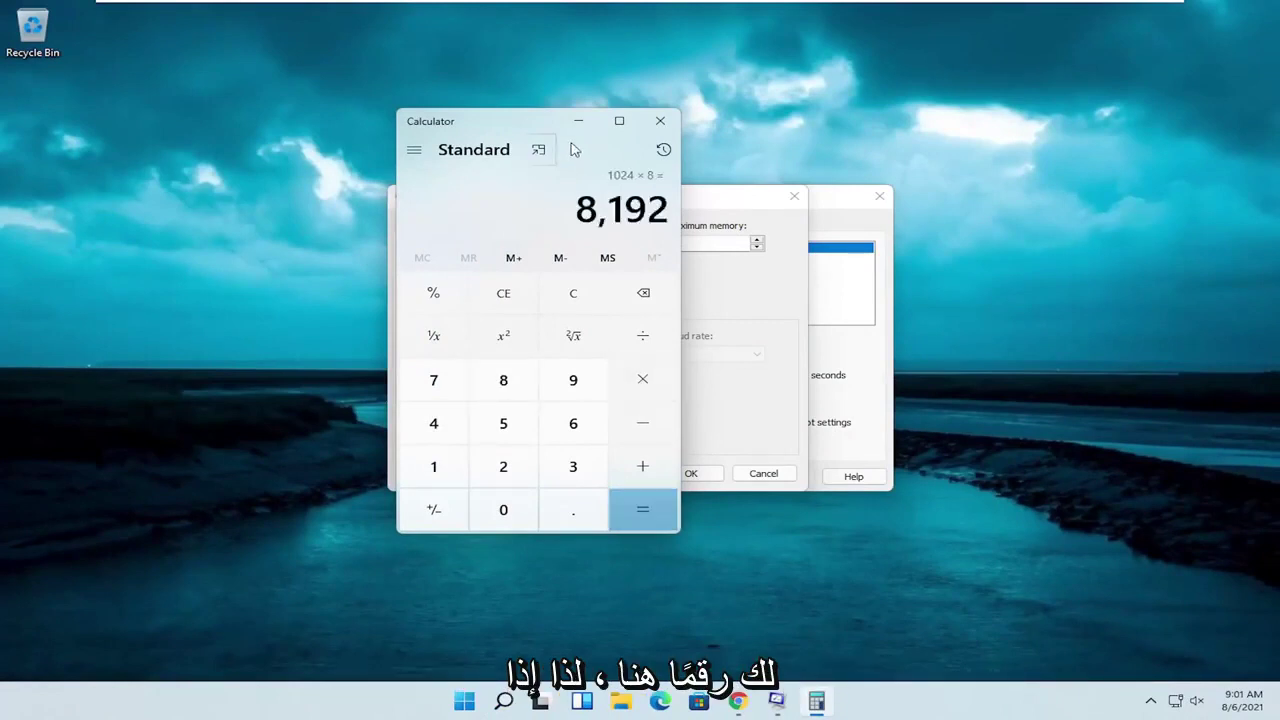
left_click_drag(549, 125, 428, 141)
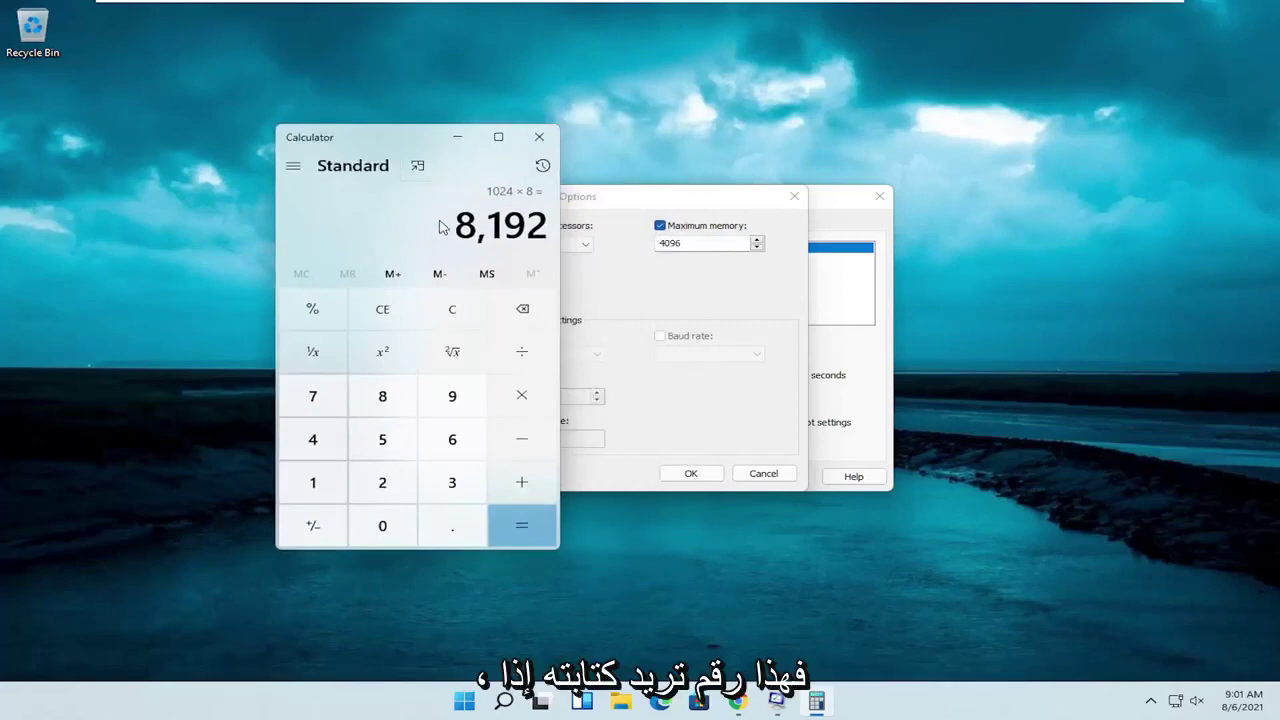
type("*2")
key("Return")
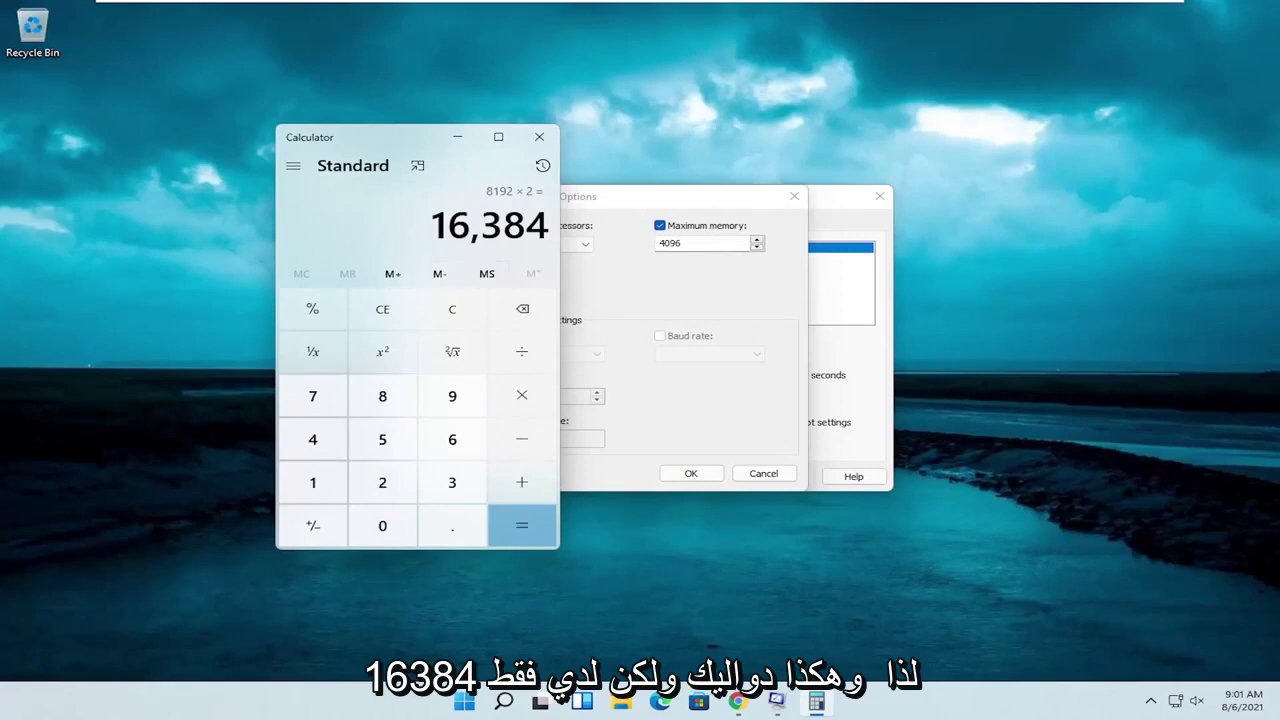
Clear the display, compute 1024 × 4 = 4,096, and close Calculator
key("Escape")
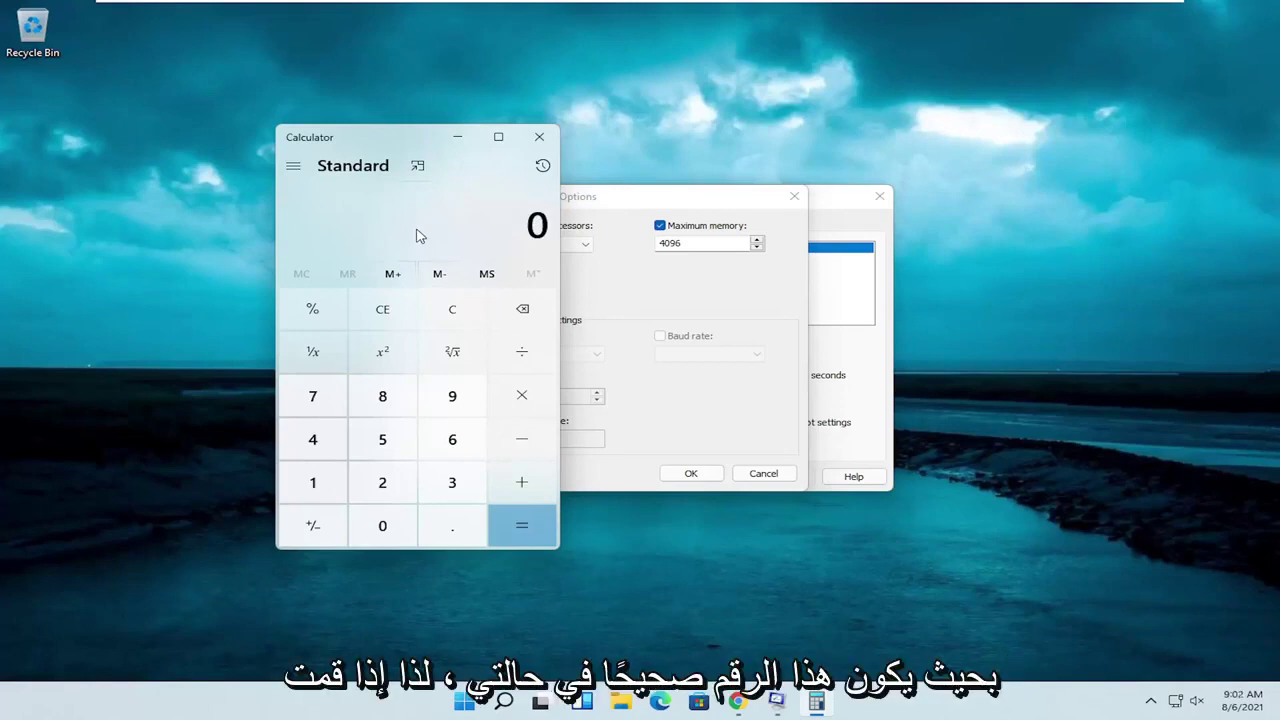
type("1024*4")
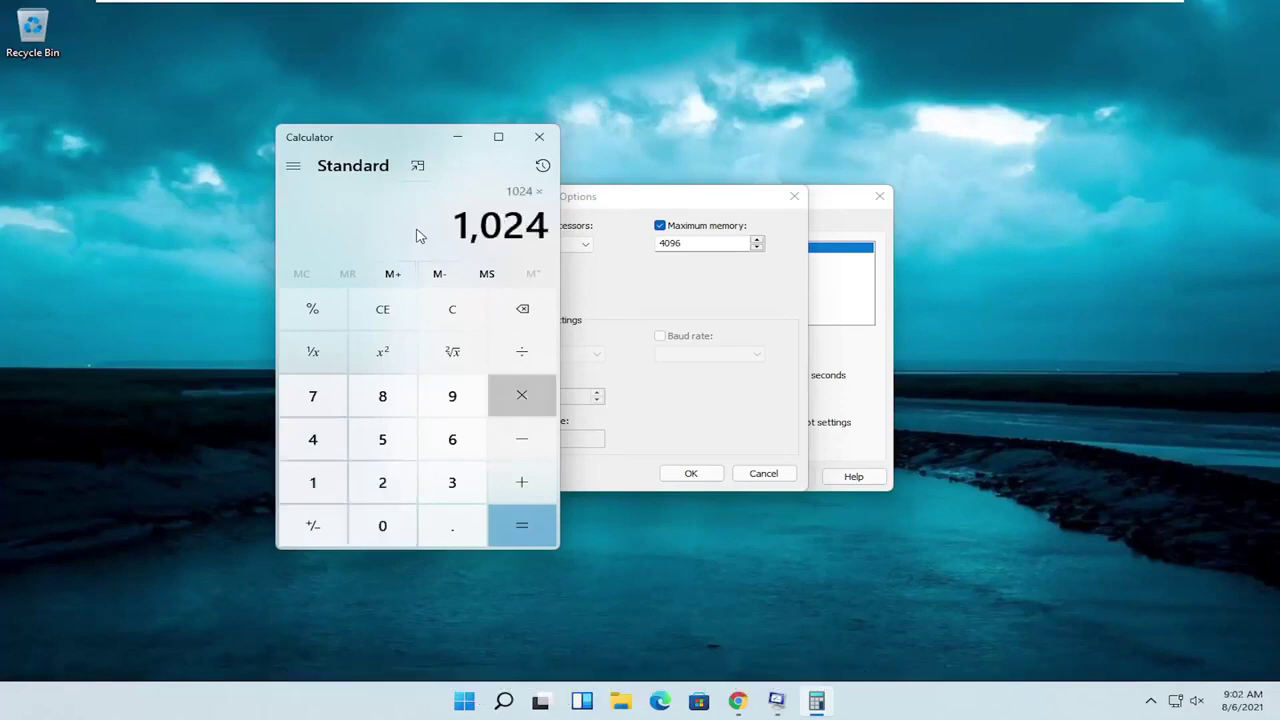
key("Return")
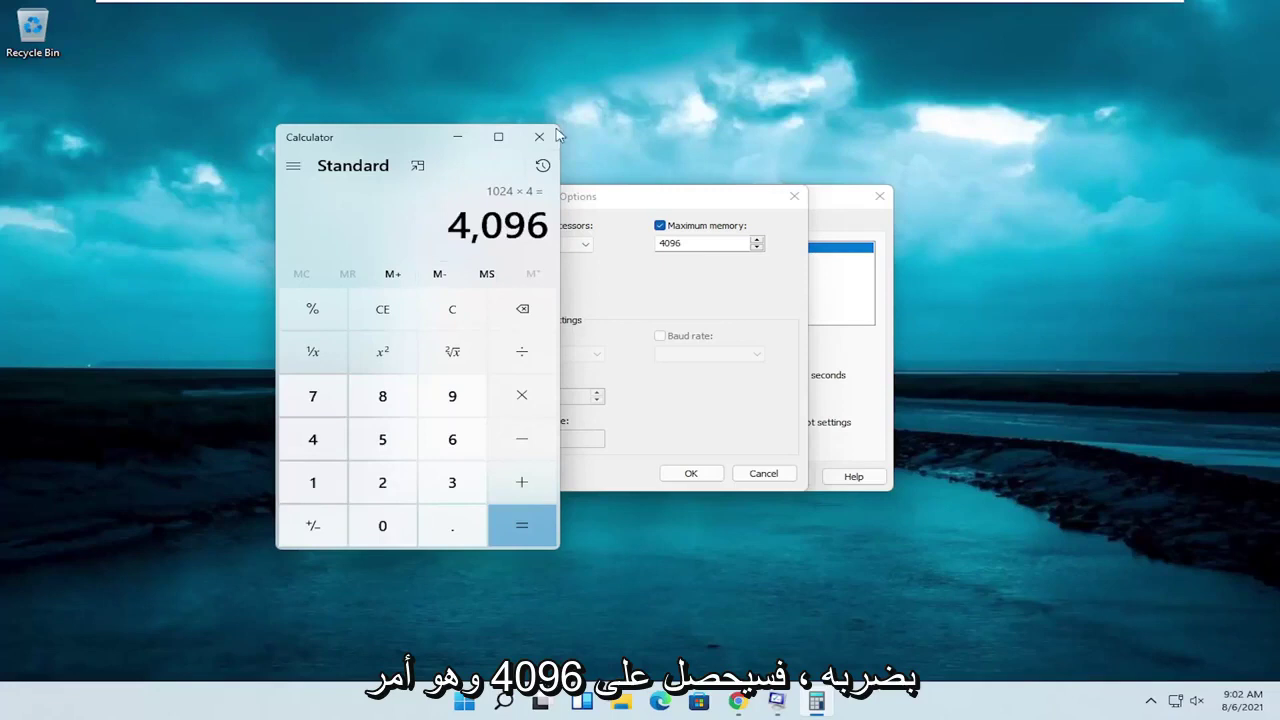
left_click(540, 138)
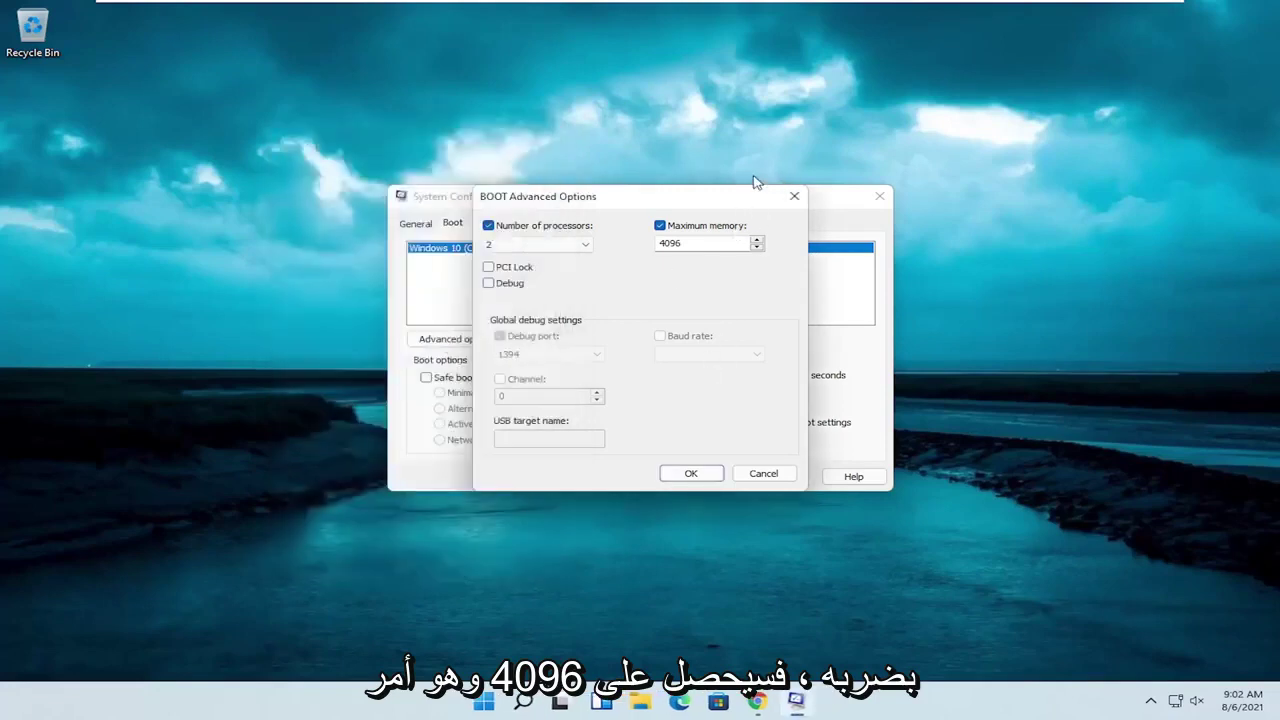
Accept the boot limits, close System Configuration, and open Performance Options via an 'adjus' search
left_click(691, 473)
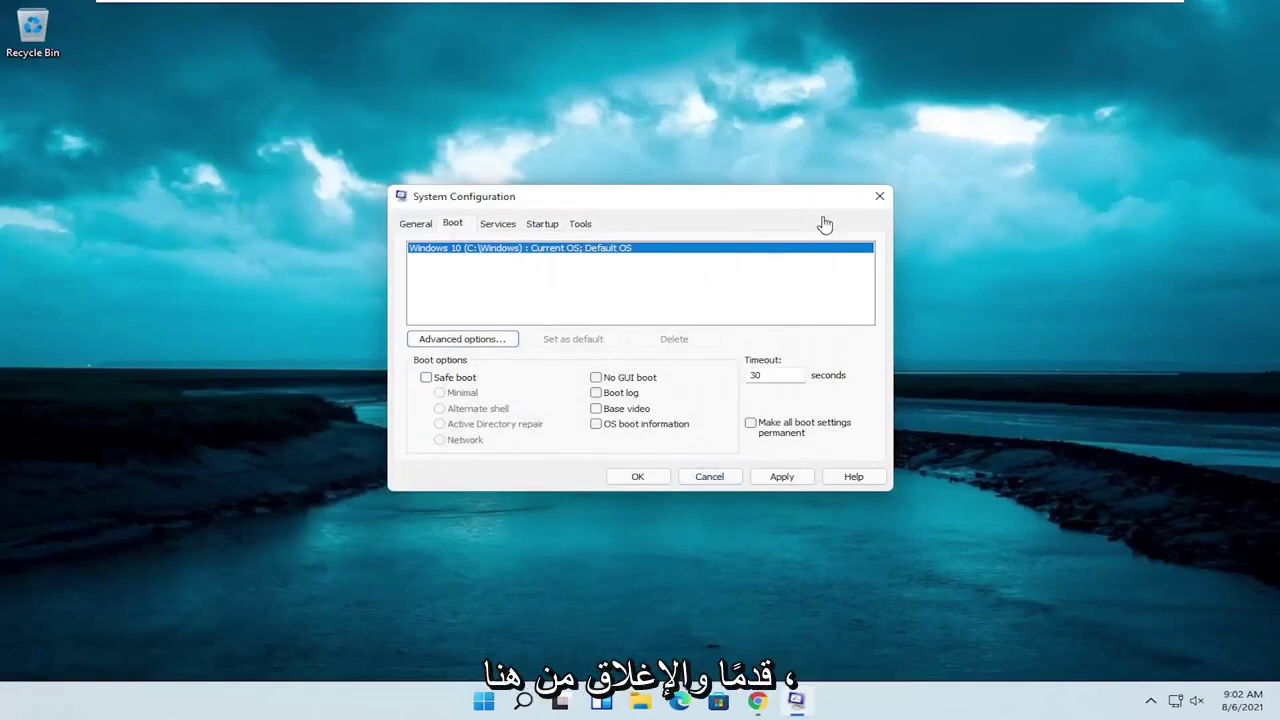
left_click(880, 196)
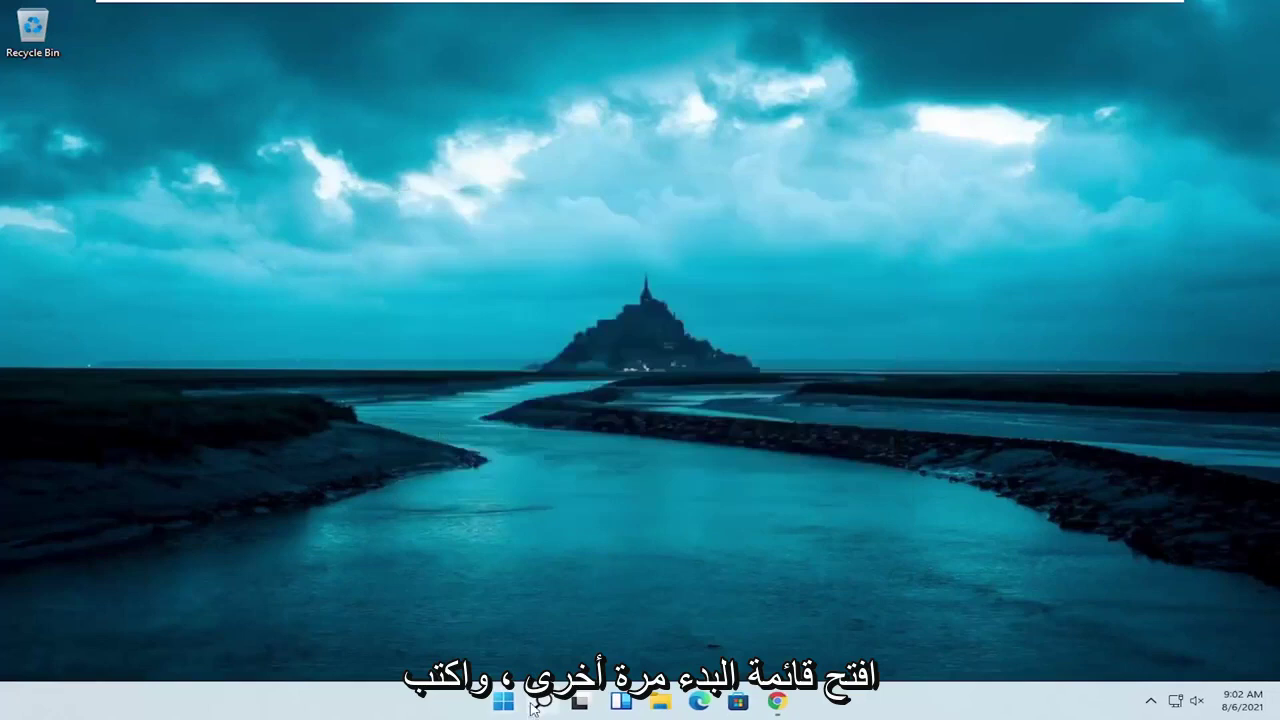
left_click(533, 704)
type("adjus")
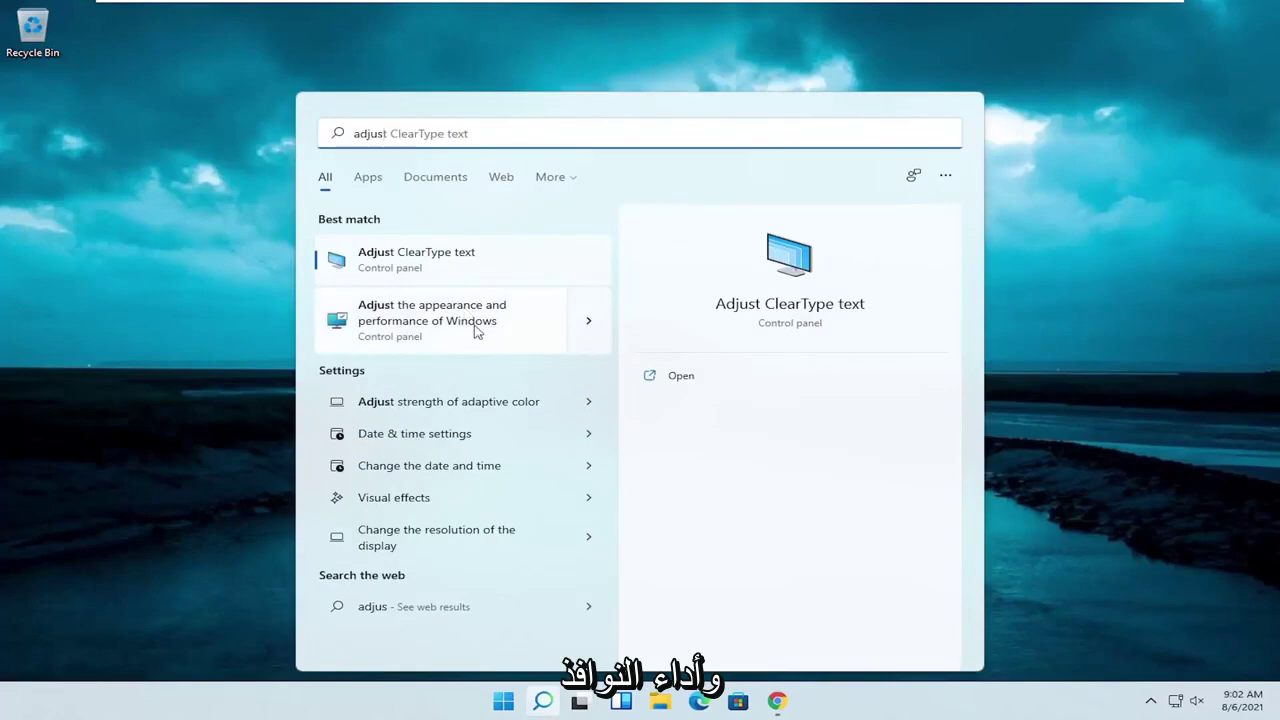
left_click(444, 332)
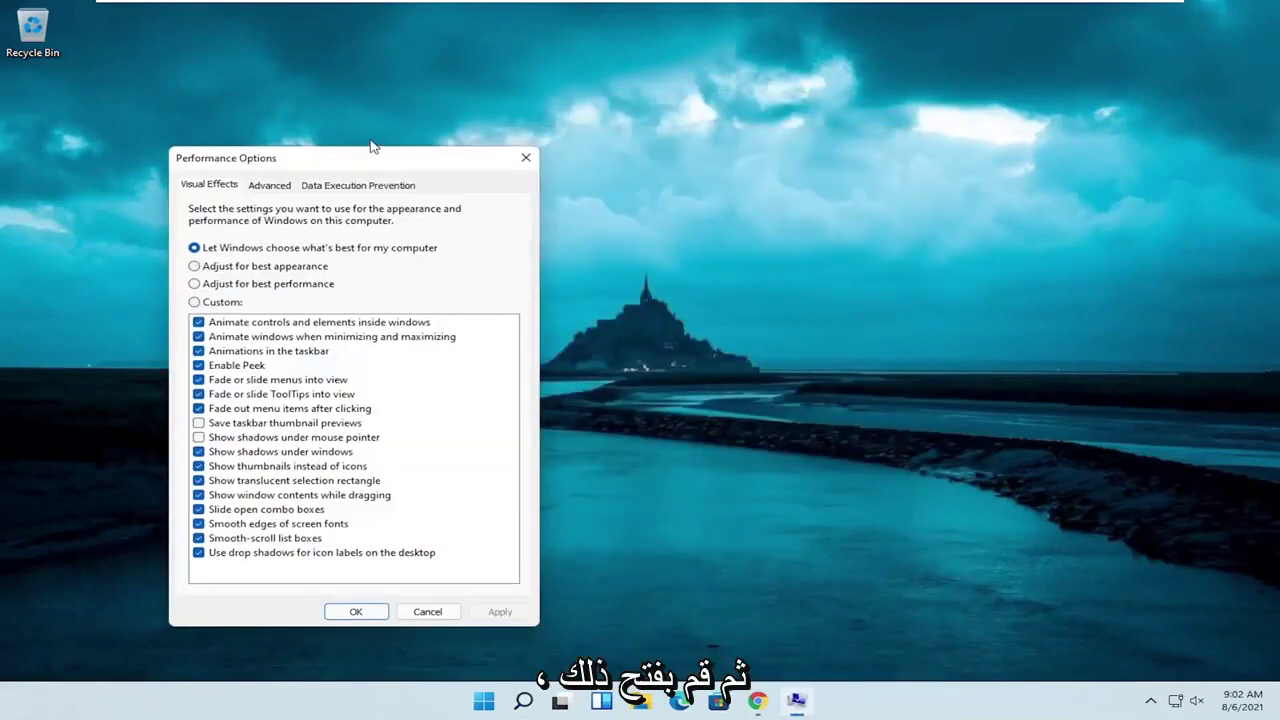
left_click_drag(372, 149, 594, 108)
In Virtual Memory, keep automatic paging file management for all drives and acknowledge the restart notice
left_click(490, 132)
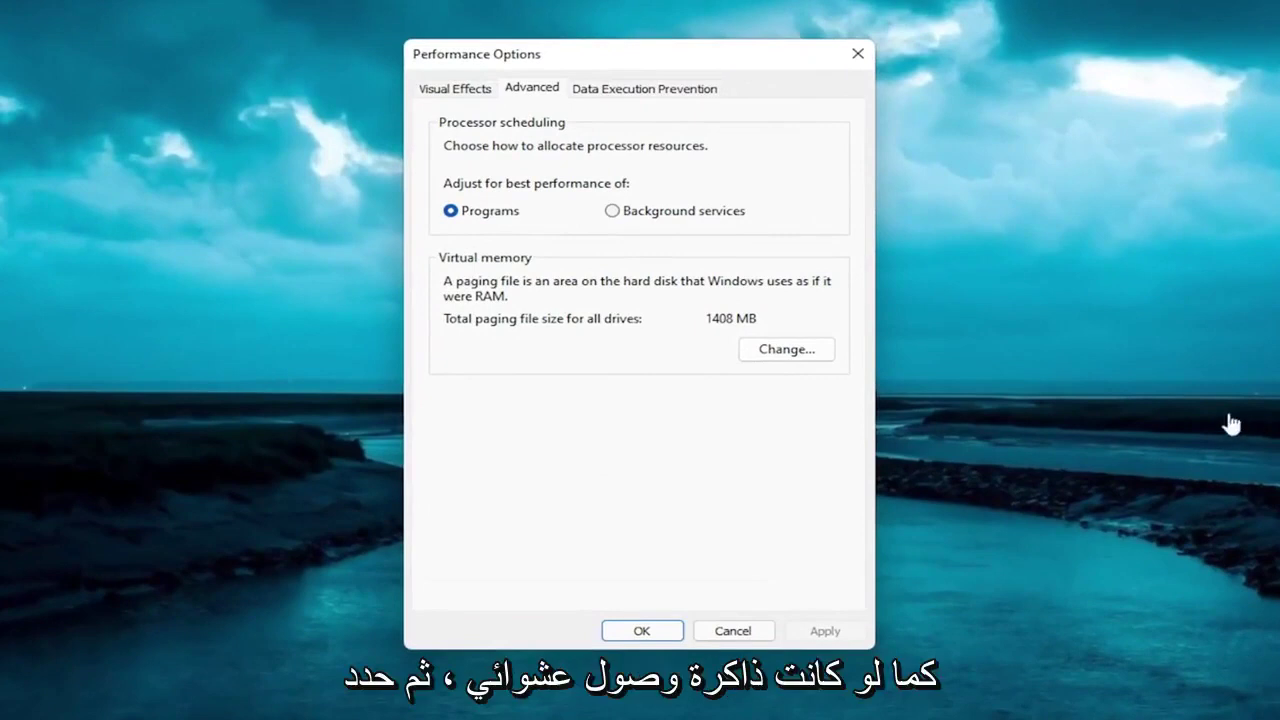
left_click(803, 352)
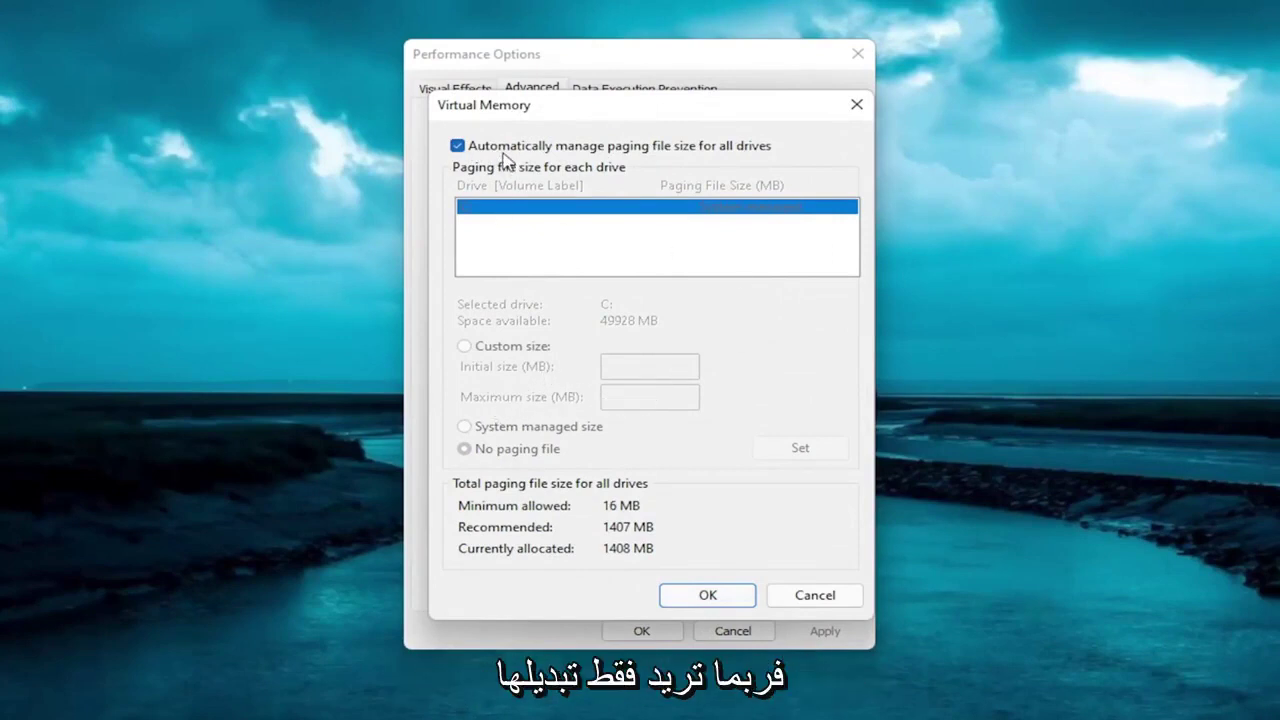
left_click(703, 597)
left_click_drag(706, 326, 626, 324)
left_click(806, 442)
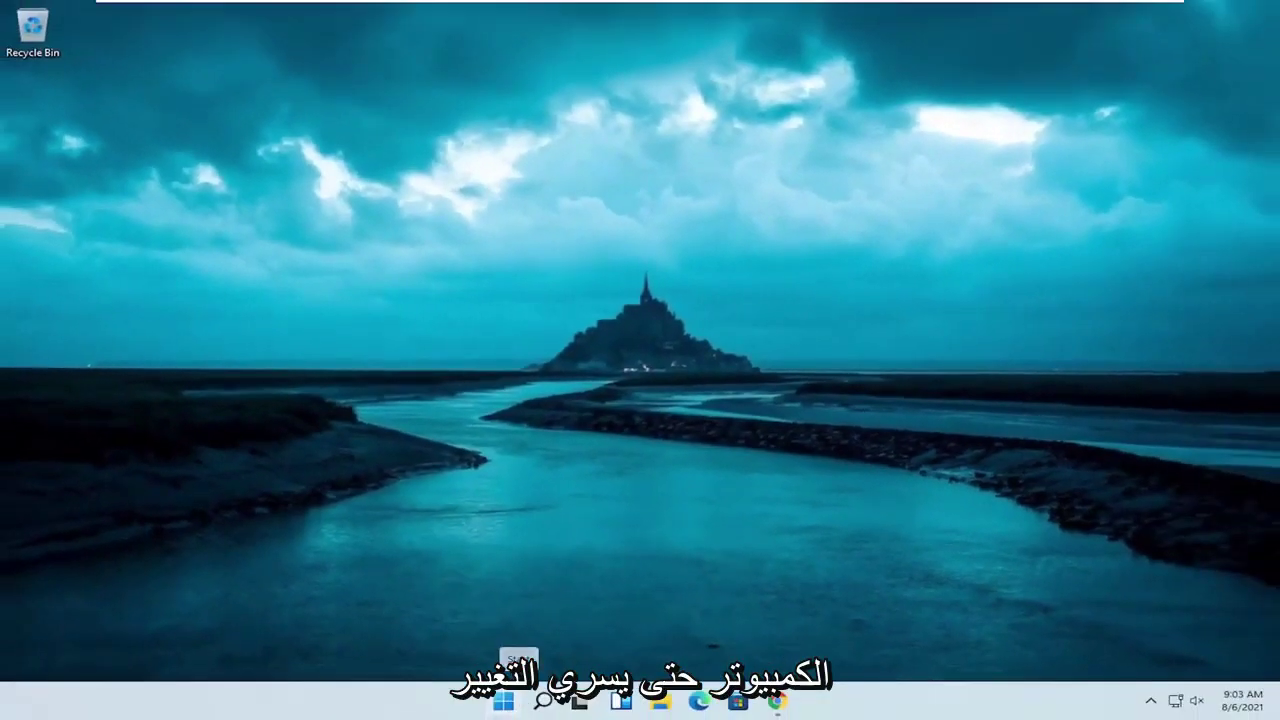
Dismiss the Chrome jump list and restart Windows from the Start button's quick-links menu
right_click(791, 712)
left_click(752, 662)
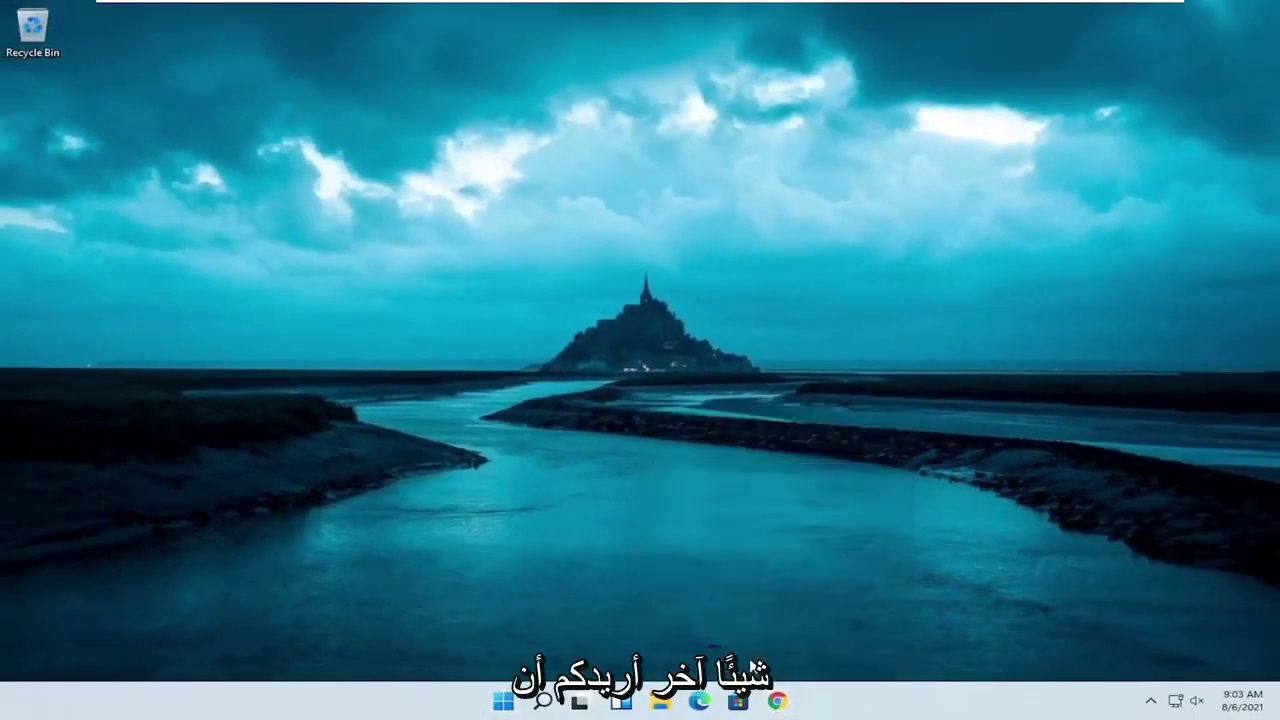
right_click(505, 703)
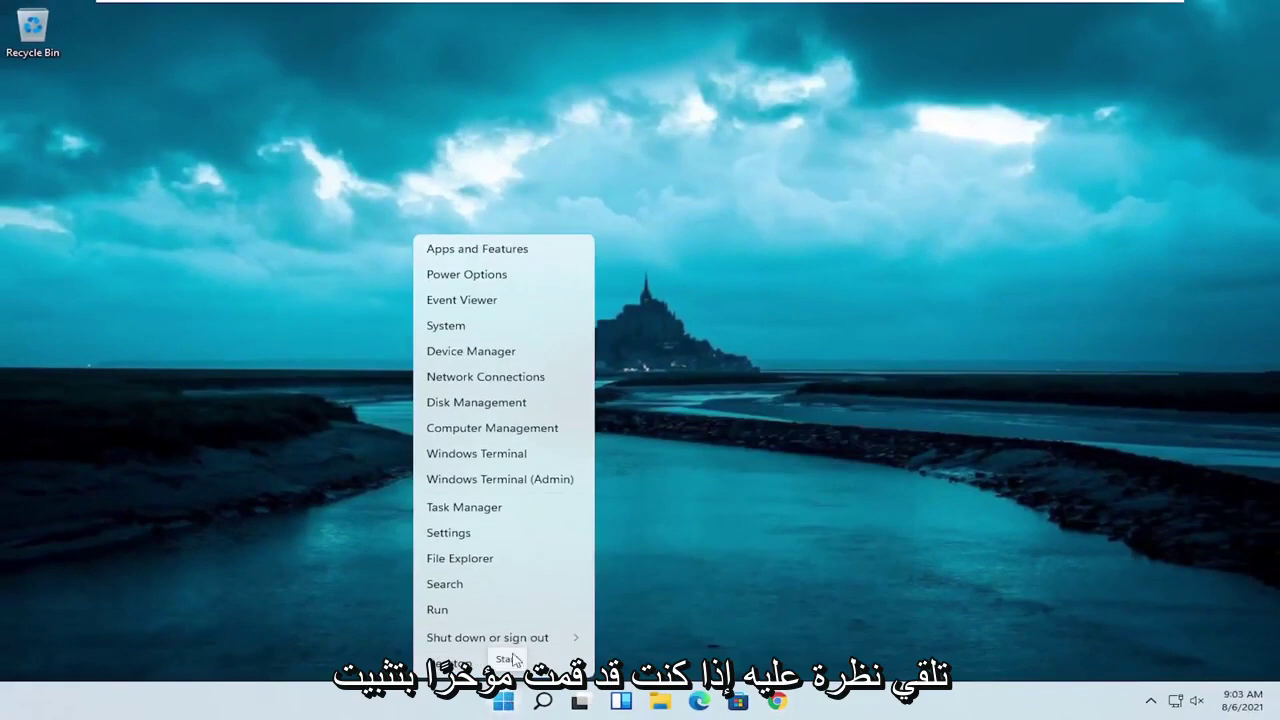
mouse_move(520, 637)
left_click(628, 666)
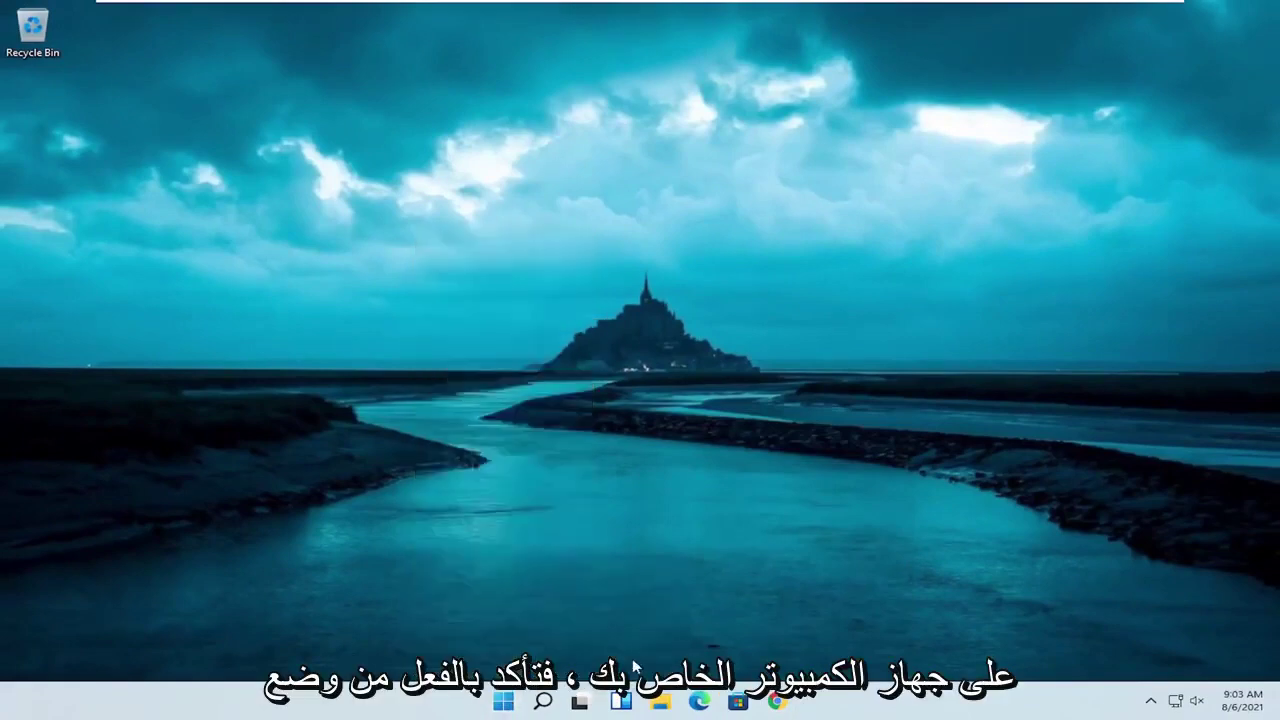